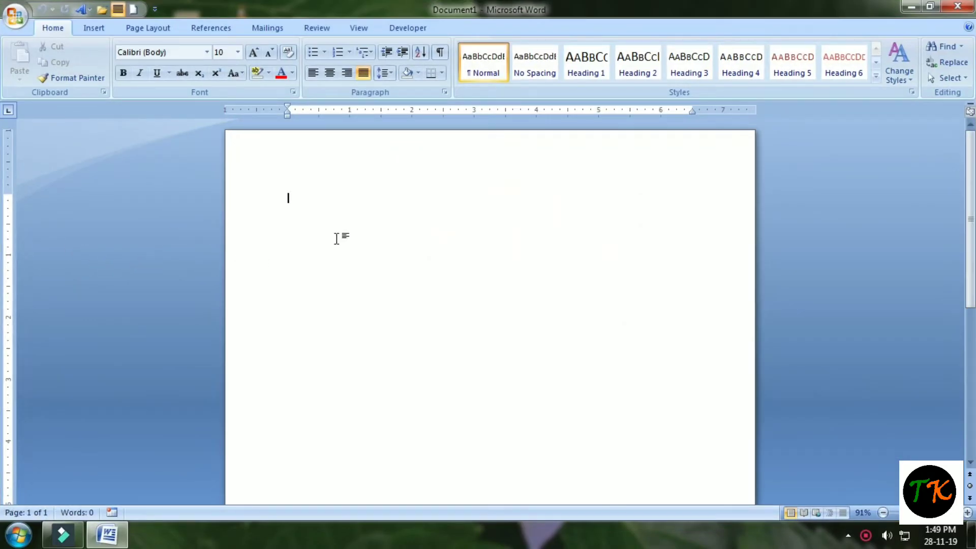
# Open the Insert tab's Shapes gallery, listing Lines, Basic Shapes and Stars and Banners
pyautogui.click(347, 225)
pyautogui.click(94, 28)
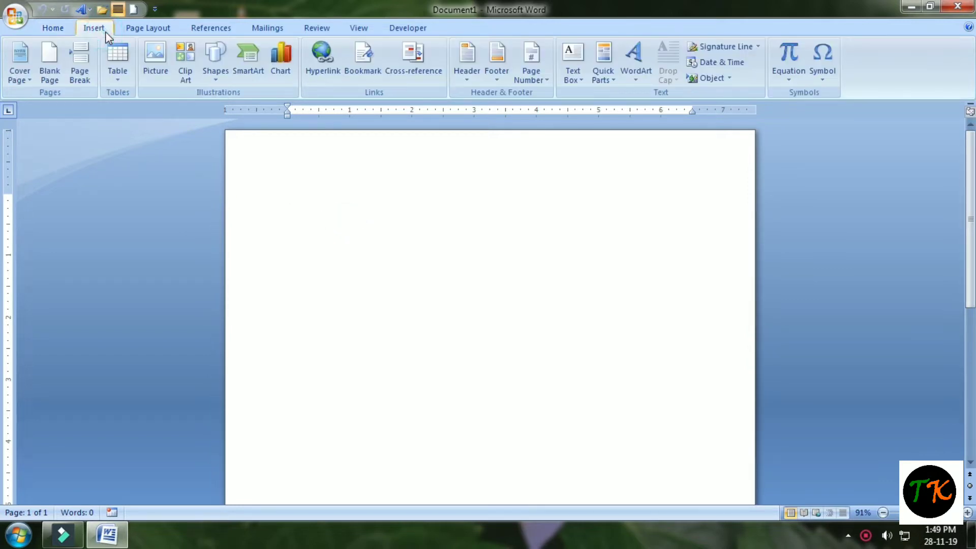
pyautogui.click(68, 31)
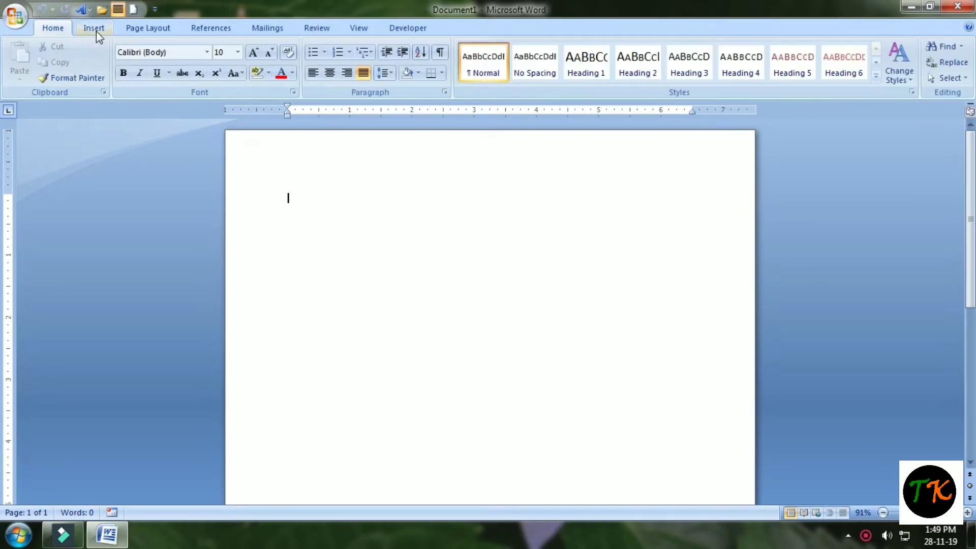
pyautogui.click(96, 31)
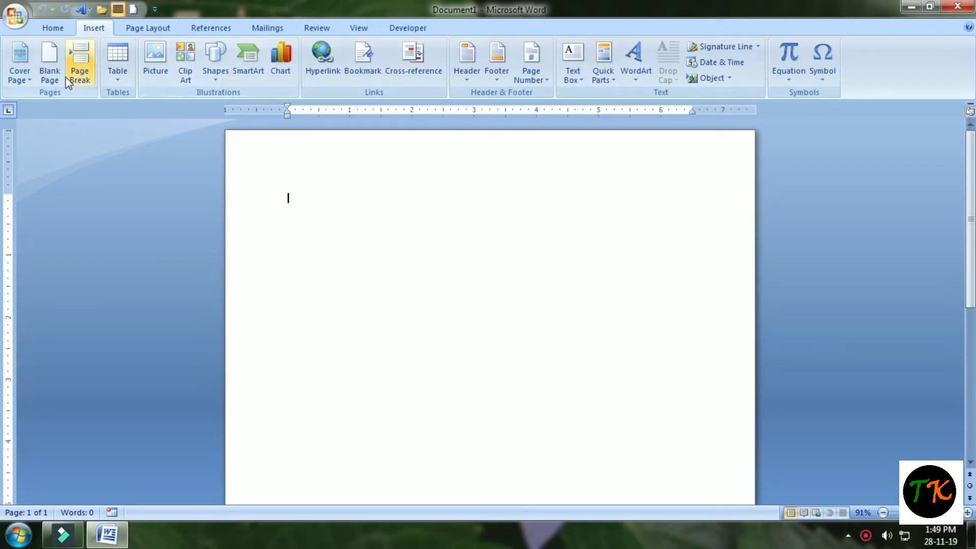
pyautogui.click(214, 74)
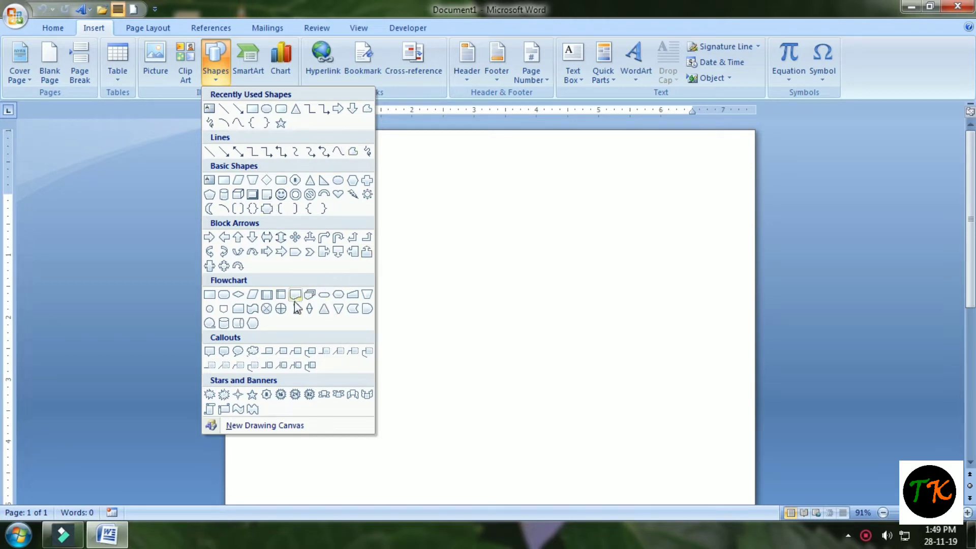
pyautogui.click(419, 221)
# Draw a 1.45" by 5.16" ribbon banner from Stars and Banners near the page top
pyautogui.click(222, 77)
pyautogui.click(338, 394)
pyautogui.click(358, 185)
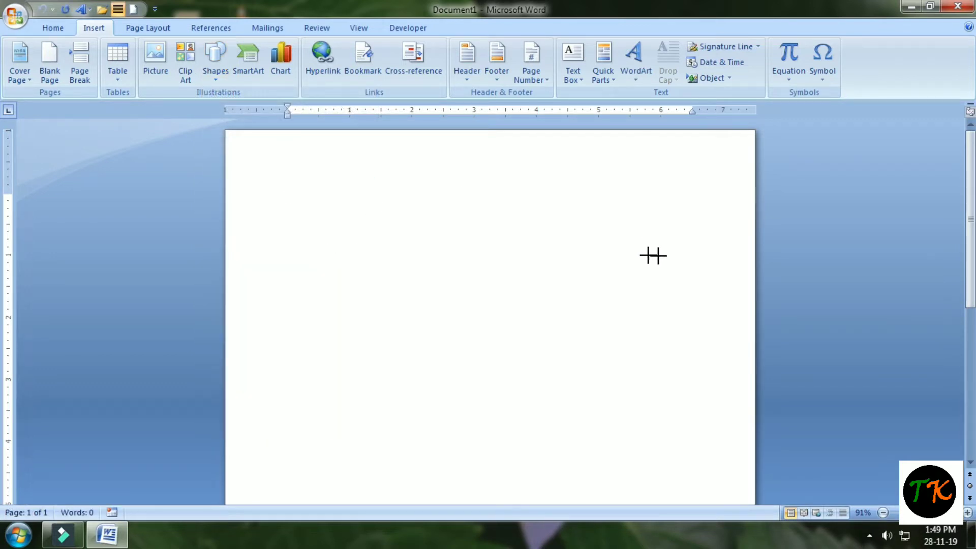
pyautogui.moveTo(516, 238); pyautogui.dragTo(472, 235)
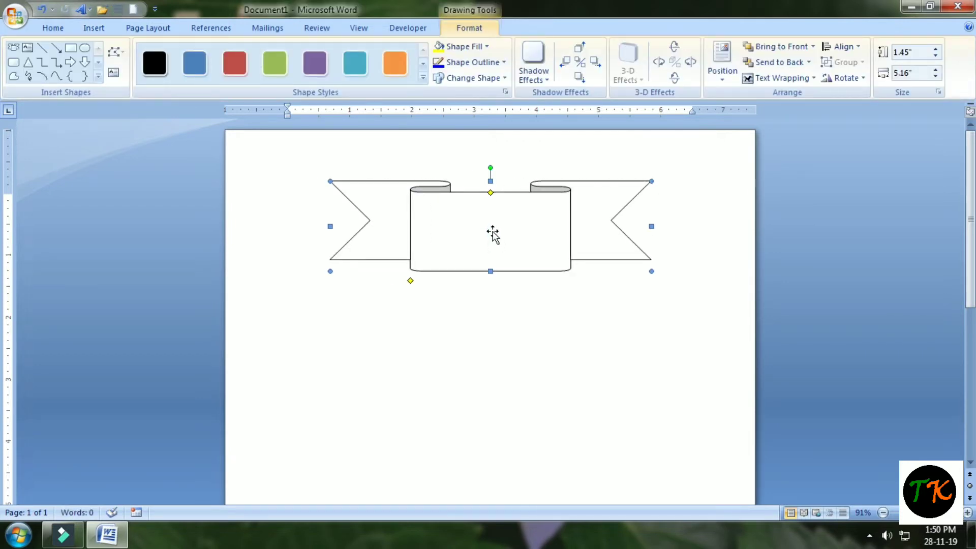
pyautogui.click(486, 329)
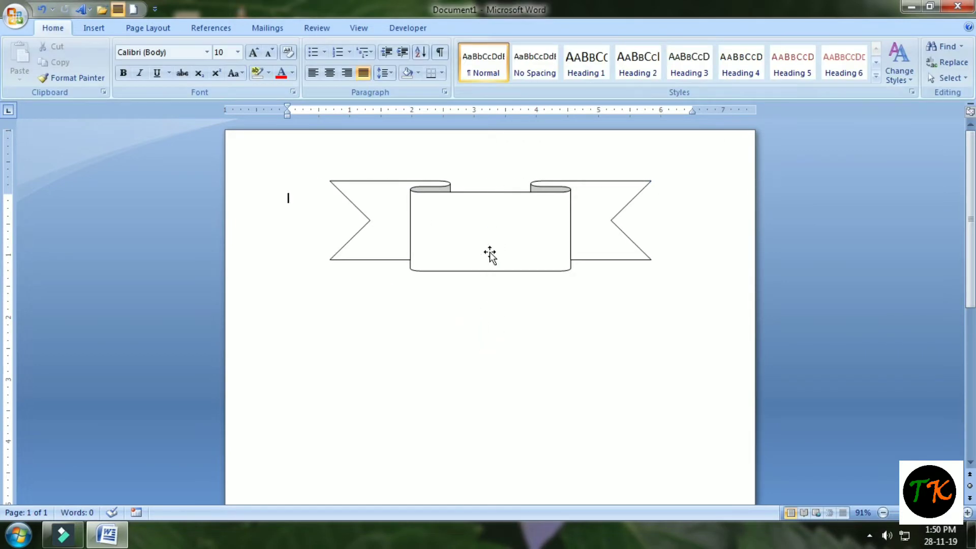
pyautogui.click(489, 254)
pyautogui.click(483, 330)
pyautogui.click(460, 242)
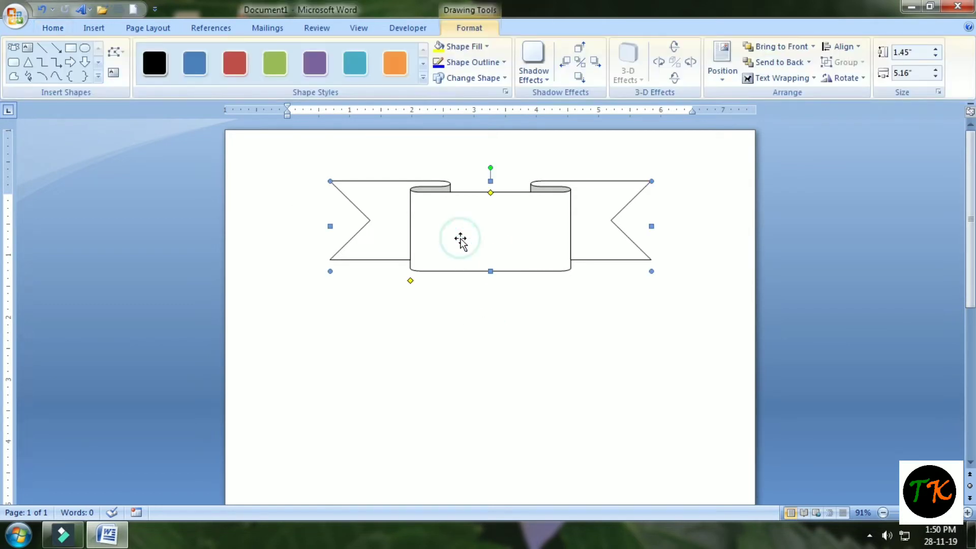
pyautogui.rightClick(460, 242)
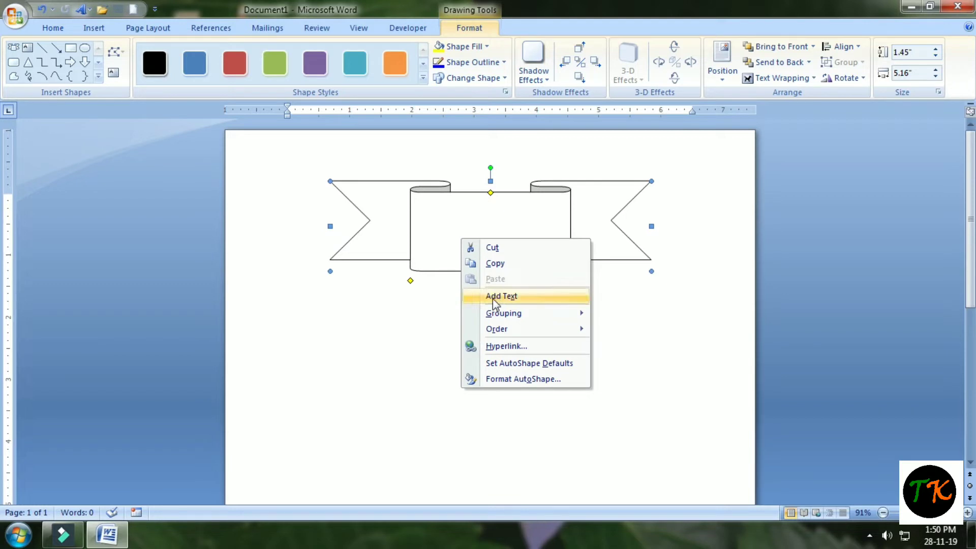
# Type Sameer inside the banner and select it
pyautogui.click(521, 299)
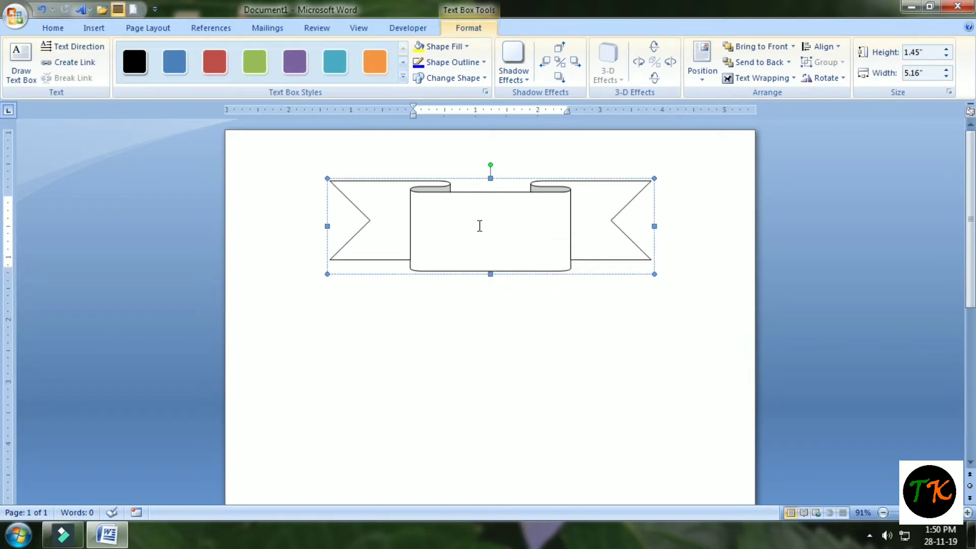
pyautogui.write('Sameer')
pyautogui.moveTo(508, 236); pyautogui.dragTo(398, 192)
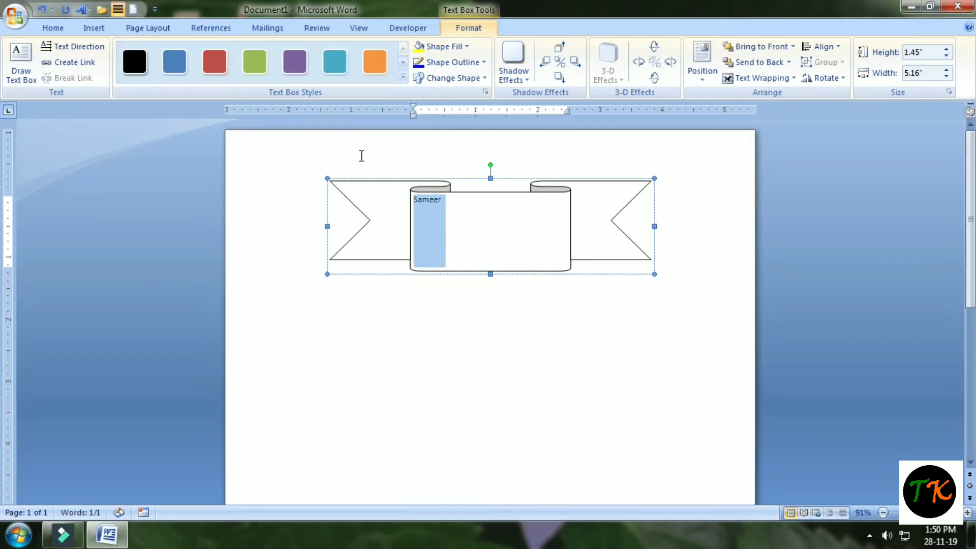
# Format the banner text as centred 14 pt Castellar
pyautogui.click(51, 28)
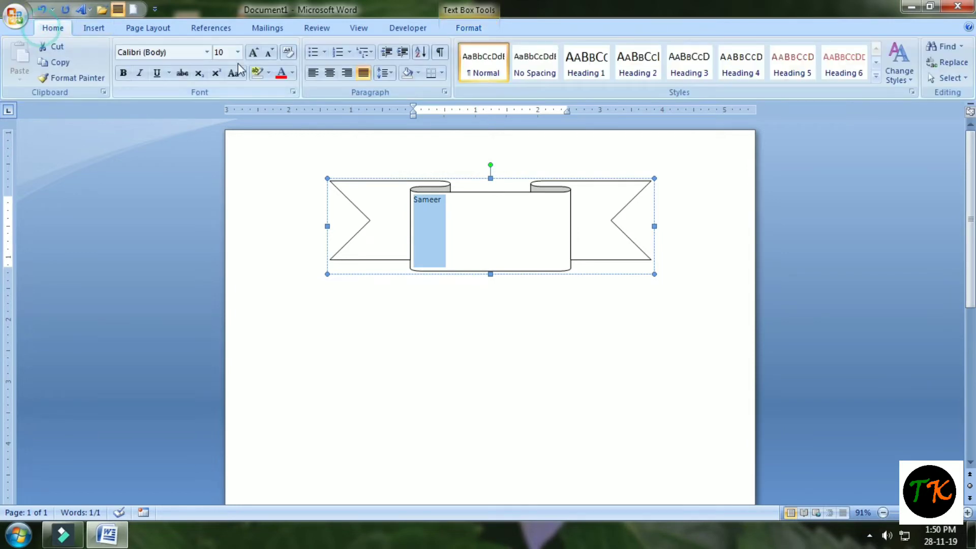
pyautogui.click(254, 53)
pyautogui.click(254, 54)
pyautogui.click(329, 73)
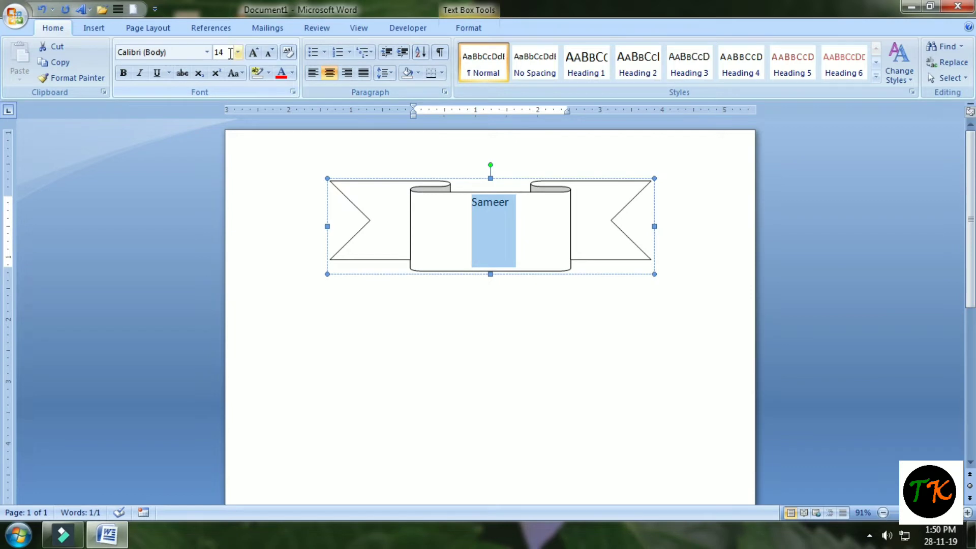
pyautogui.click(206, 52)
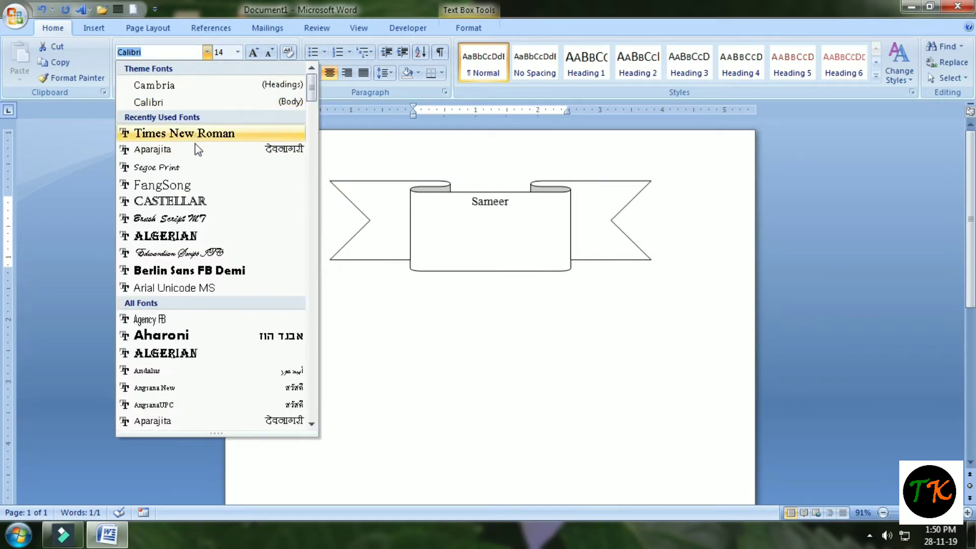
pyautogui.click(203, 201)
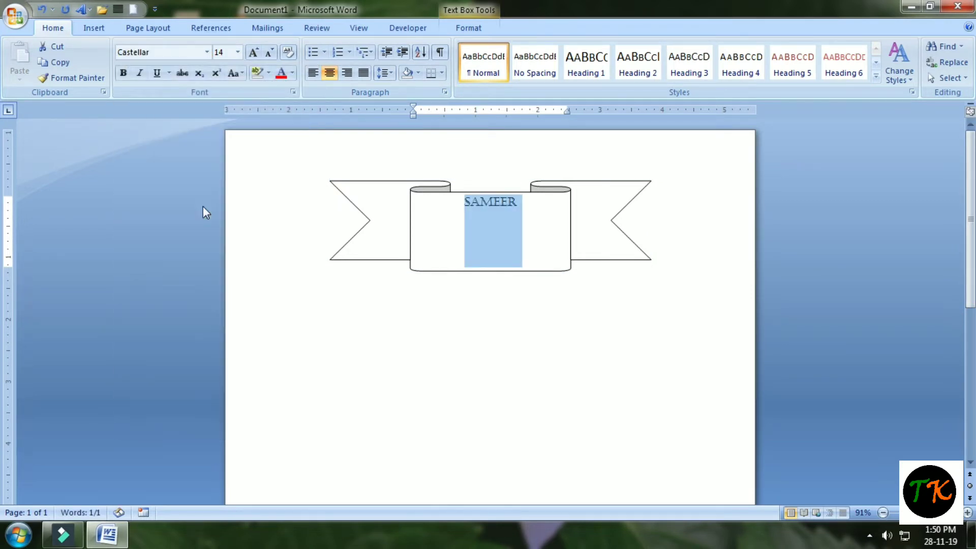
pyautogui.click(490, 327)
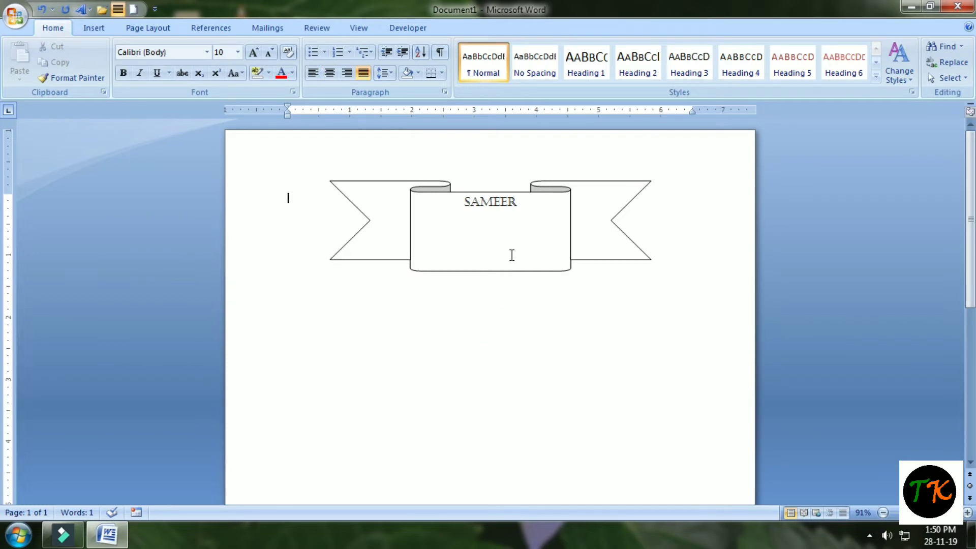
pyautogui.click(554, 236)
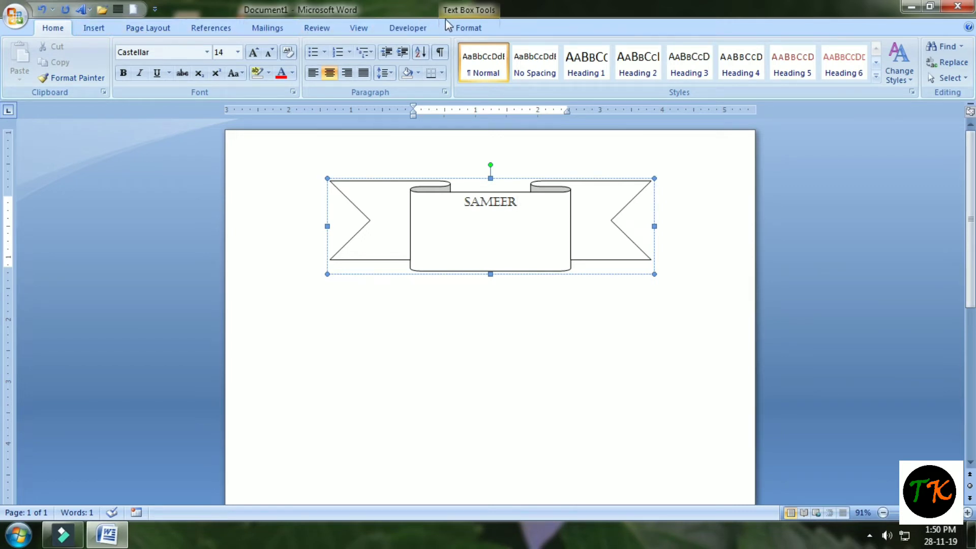
# Apply the orange Colored Fill, White Outline - Accent 6 text box style to the banner
pyautogui.click(469, 29)
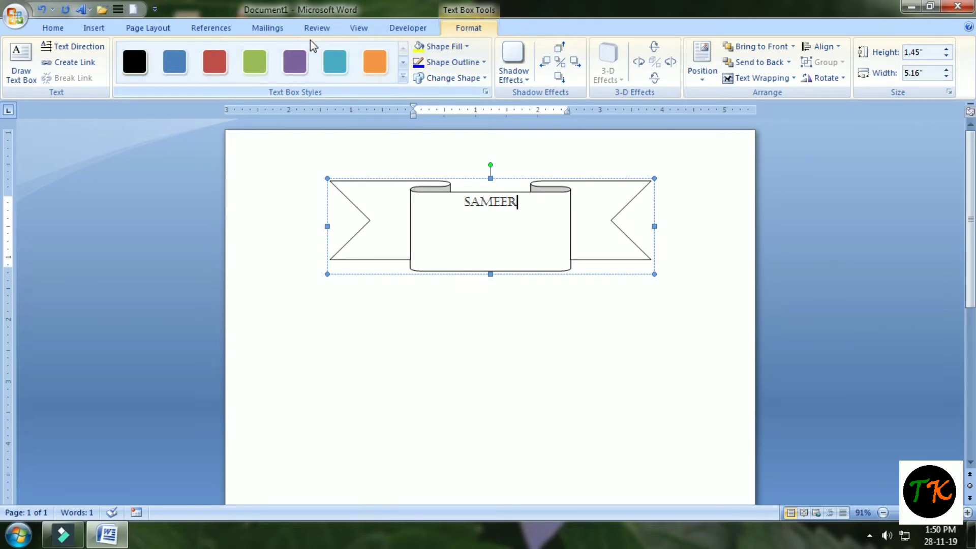
pyautogui.click(173, 63)
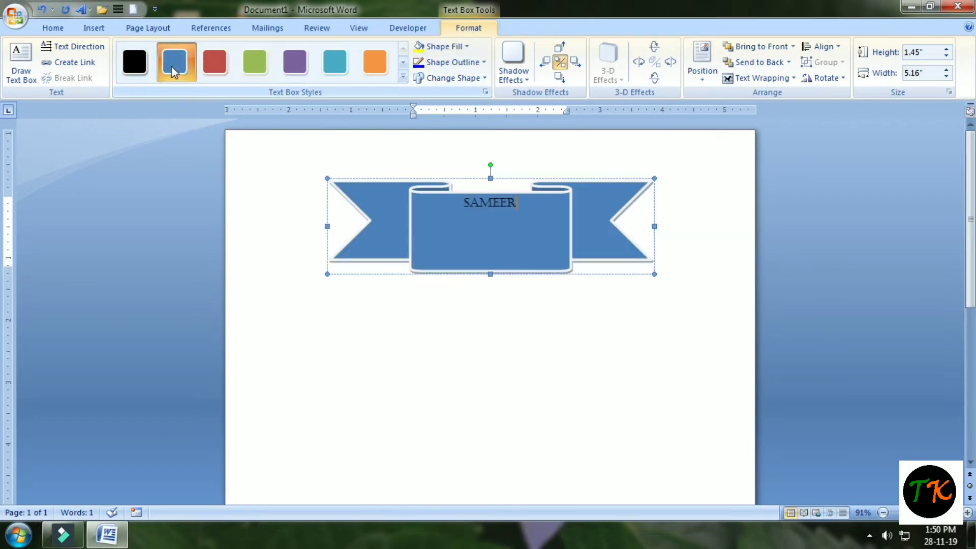
pyautogui.click(352, 79)
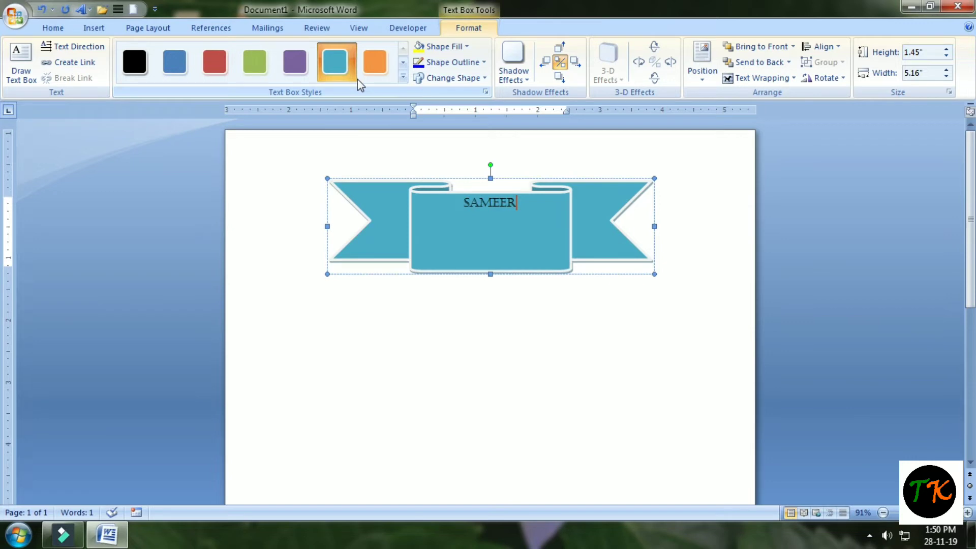
pyautogui.click(391, 82)
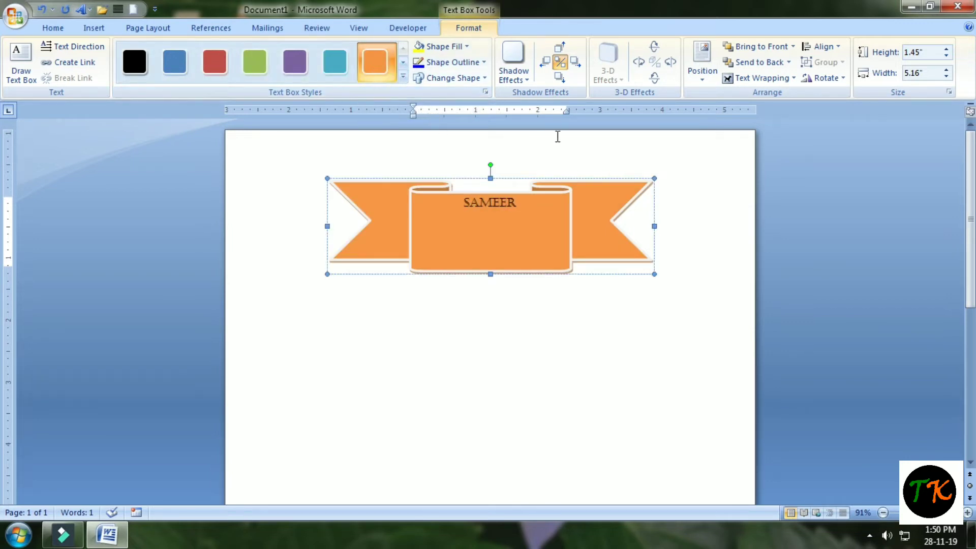
pyautogui.click(819, 47)
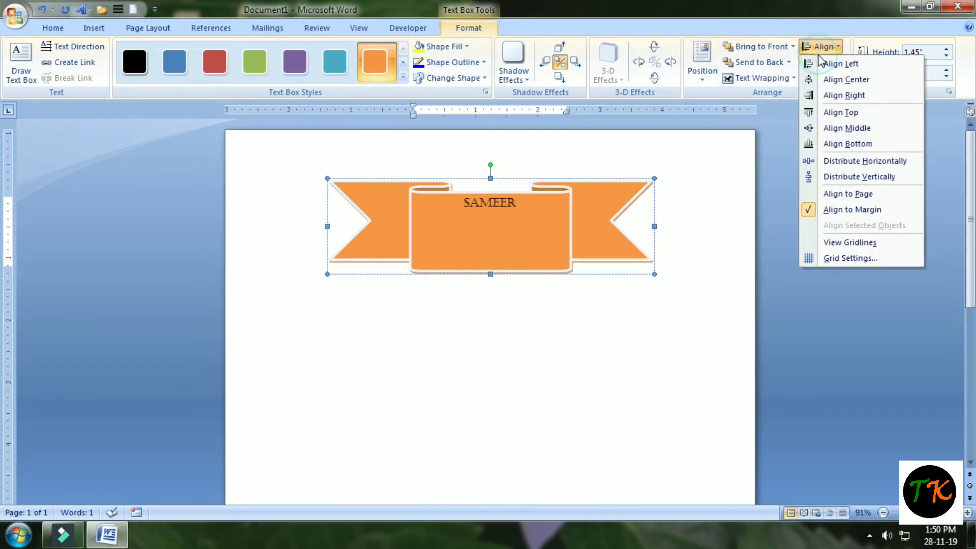
pyautogui.click(740, 179)
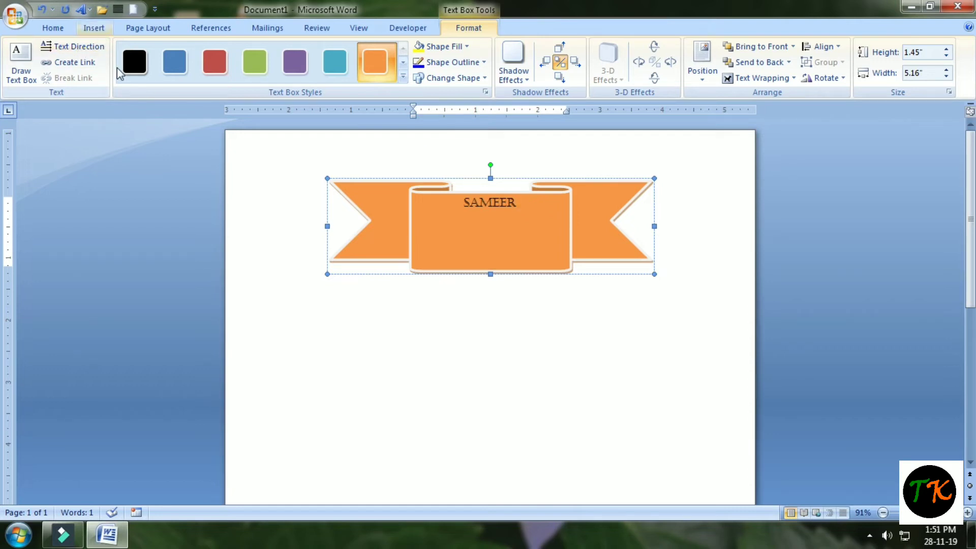
pyautogui.click(360, 397)
pyautogui.click(93, 29)
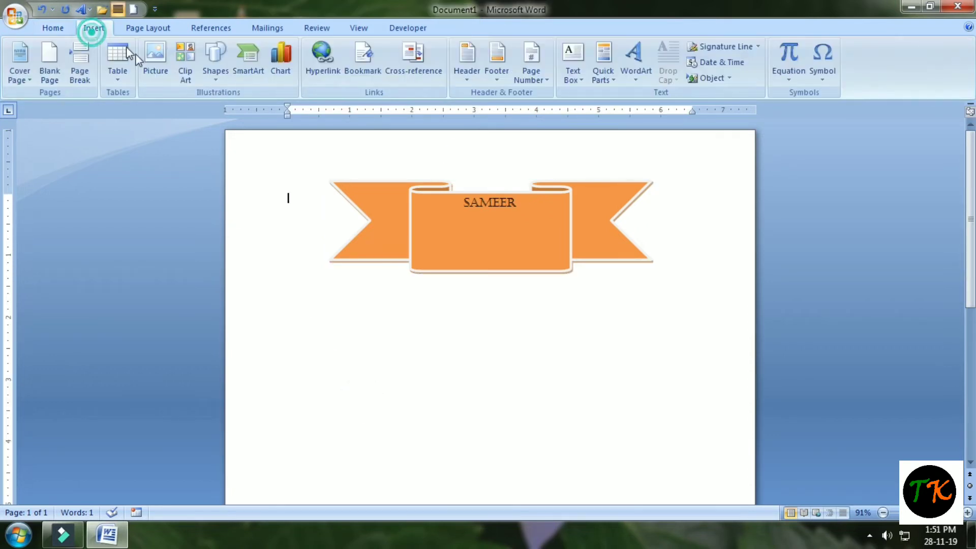
# Draw a rounded rectangle below the banner
pyautogui.click(215, 61)
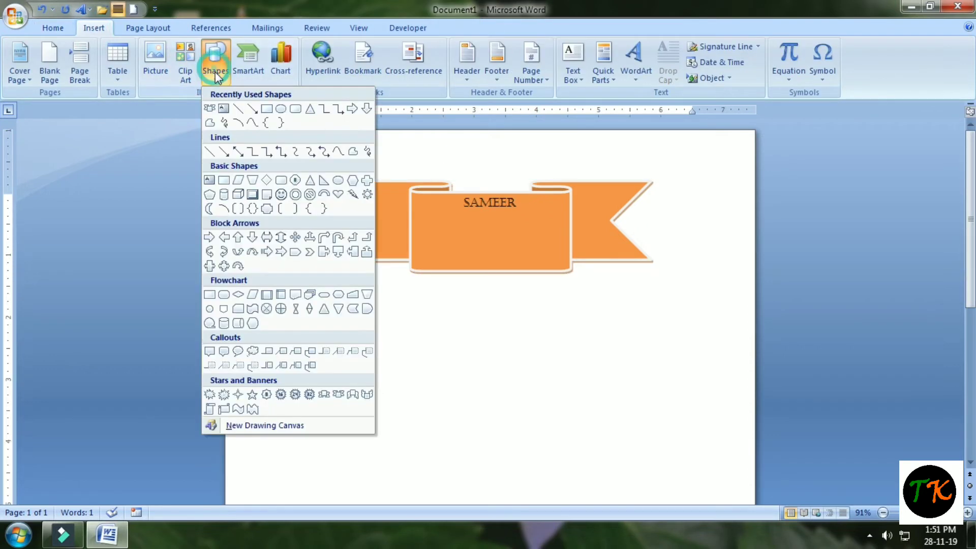
pyautogui.click(279, 183)
pyautogui.moveTo(372, 350); pyautogui.dragTo(566, 465)
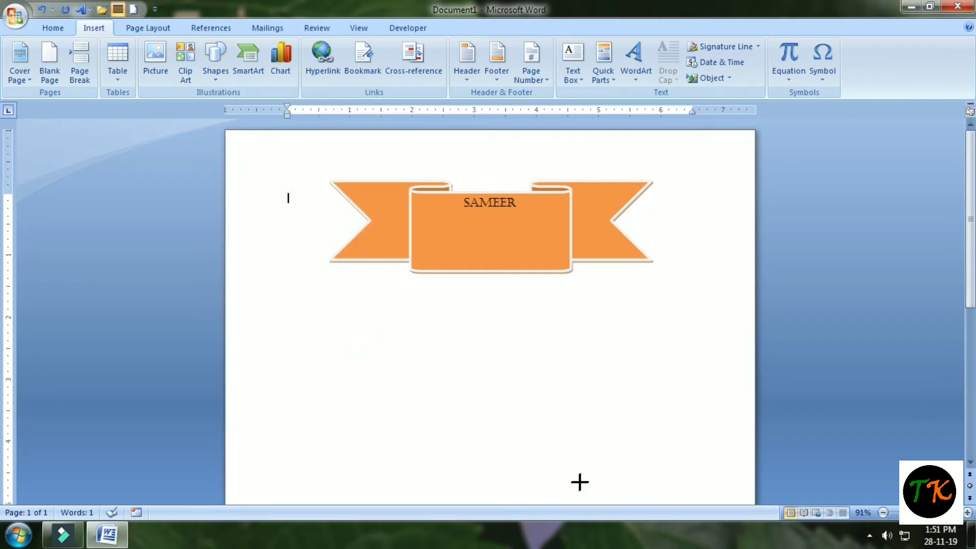
# Draw a triangle to the right of the rounded rectangle
pyautogui.click(93, 27)
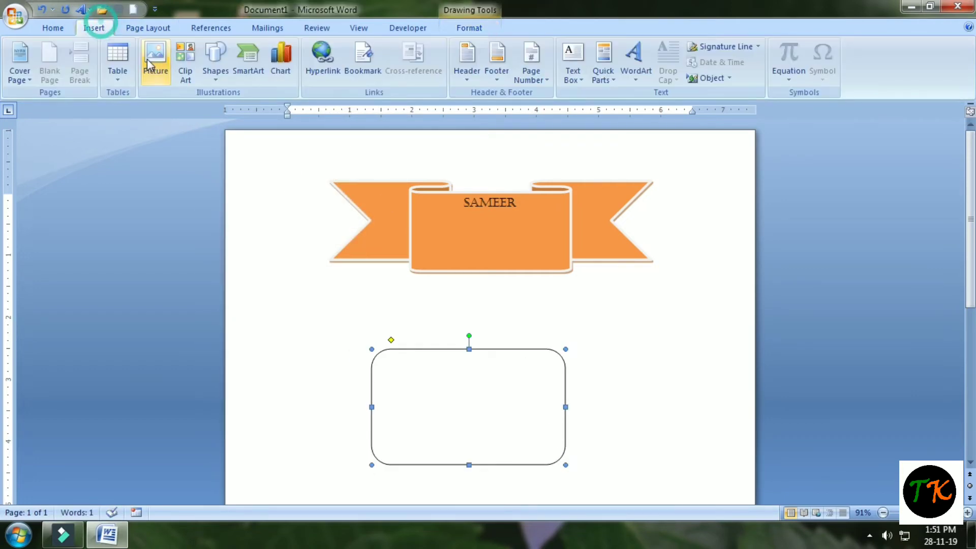
pyautogui.click(215, 61)
pyautogui.click(302, 109)
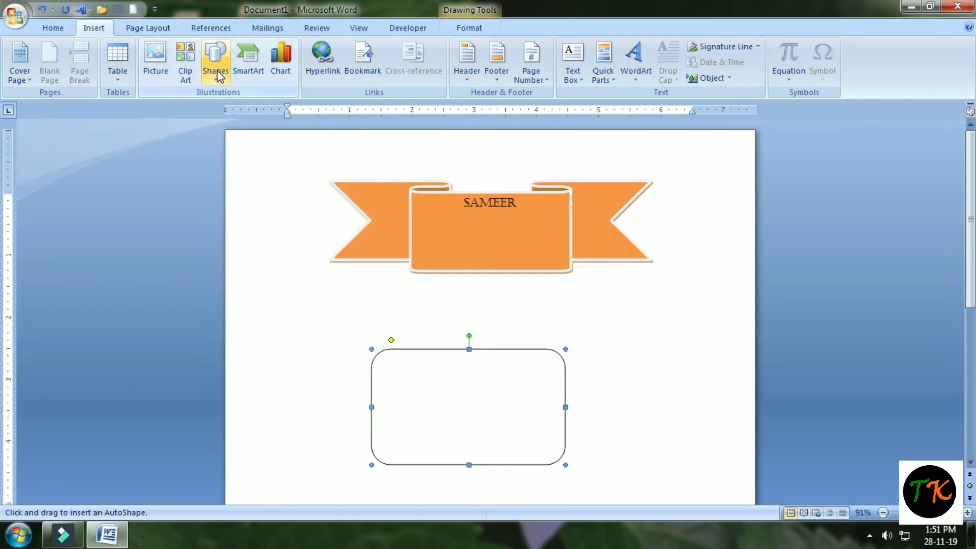
pyautogui.click(216, 64)
pyautogui.click(302, 109)
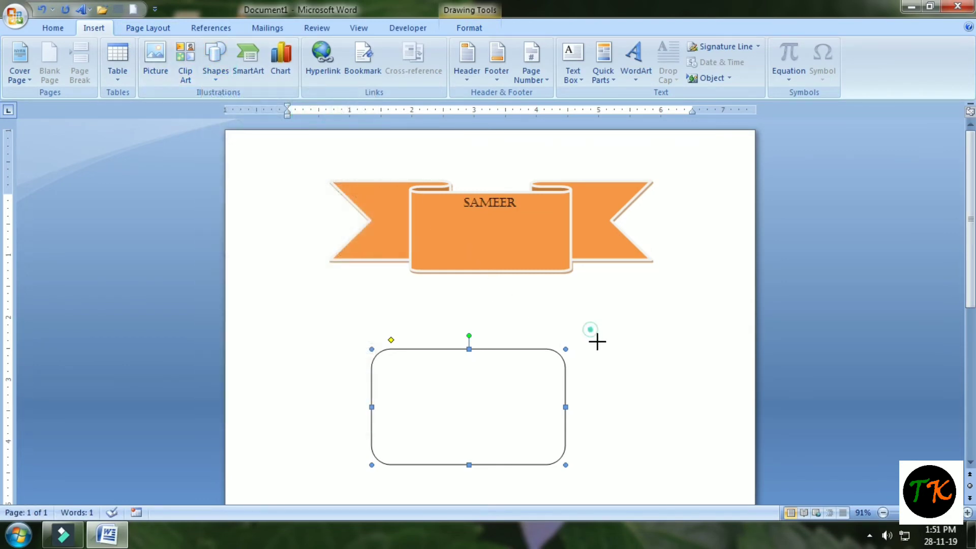
pyautogui.moveTo(590, 330); pyautogui.dragTo(733, 465)
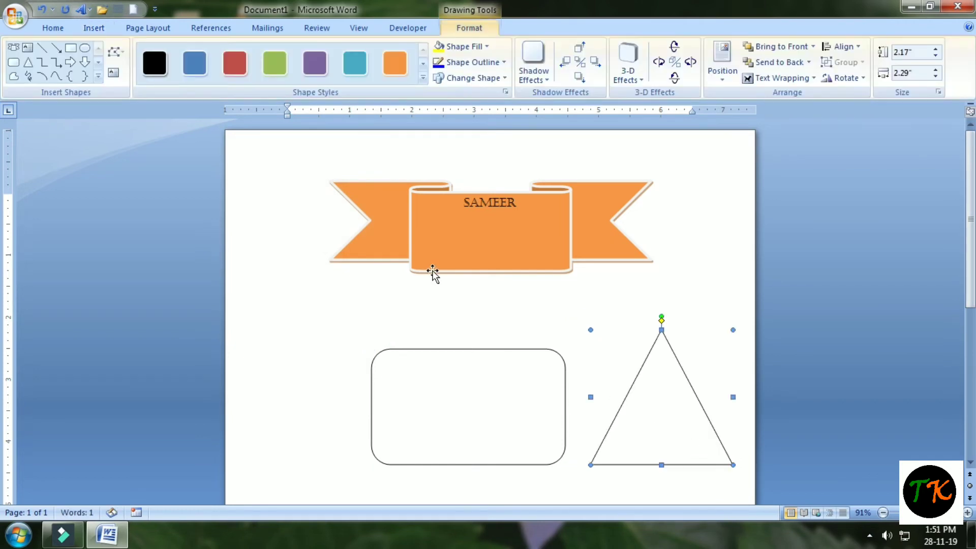
# Draw a cube below the rounded rectangle
pyautogui.scroll(-3, 407, 212)
pyautogui.scroll(-2, 407, 211)
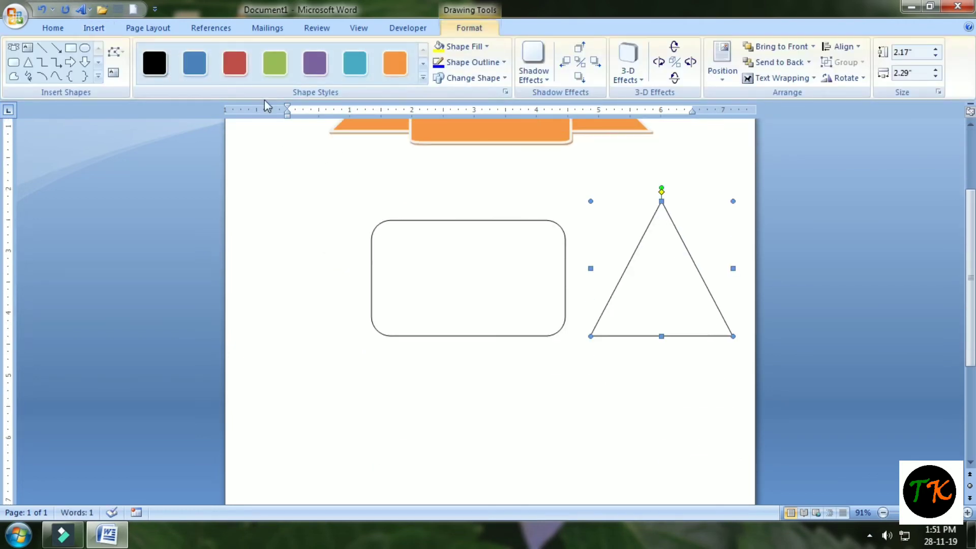
pyautogui.click(94, 29)
pyautogui.click(215, 61)
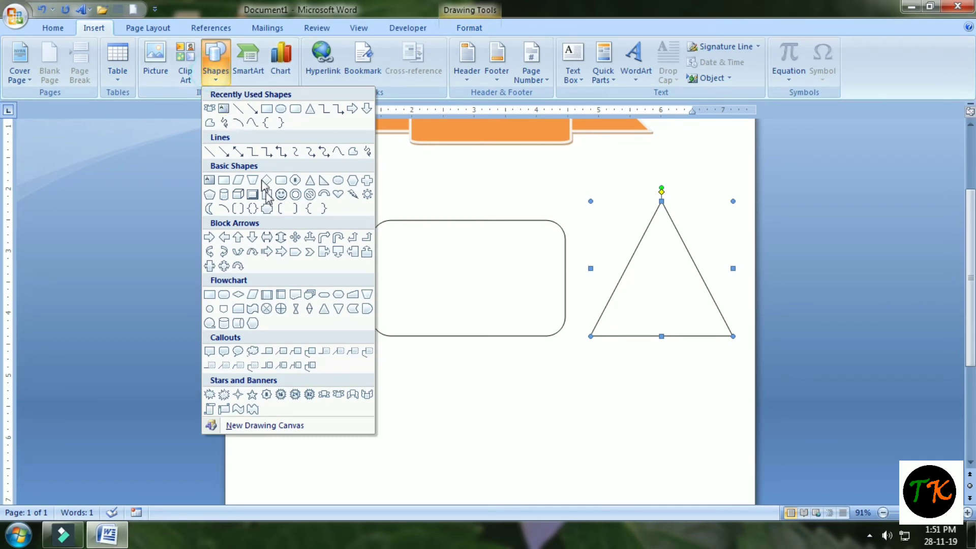
pyautogui.click(237, 194)
pyautogui.moveTo(376, 351)
pyautogui.mouseDown()
pyautogui.moveTo(646, 479)
pyautogui.moveTo(634, 483)
pyautogui.mouseUp()
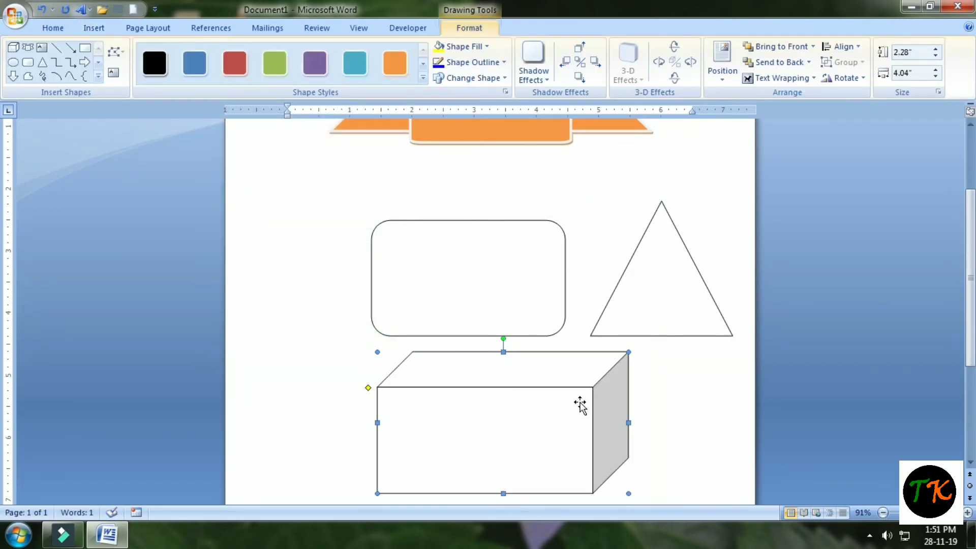
pyautogui.rightClick(580, 405)
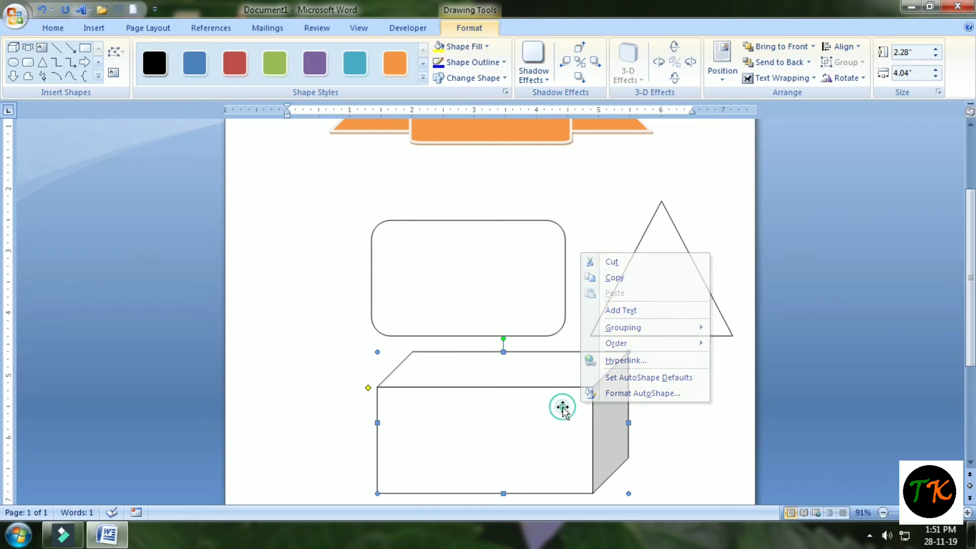
# Add the label Sameer to the rounded rectangle
pyautogui.click(562, 405)
pyautogui.click(479, 293)
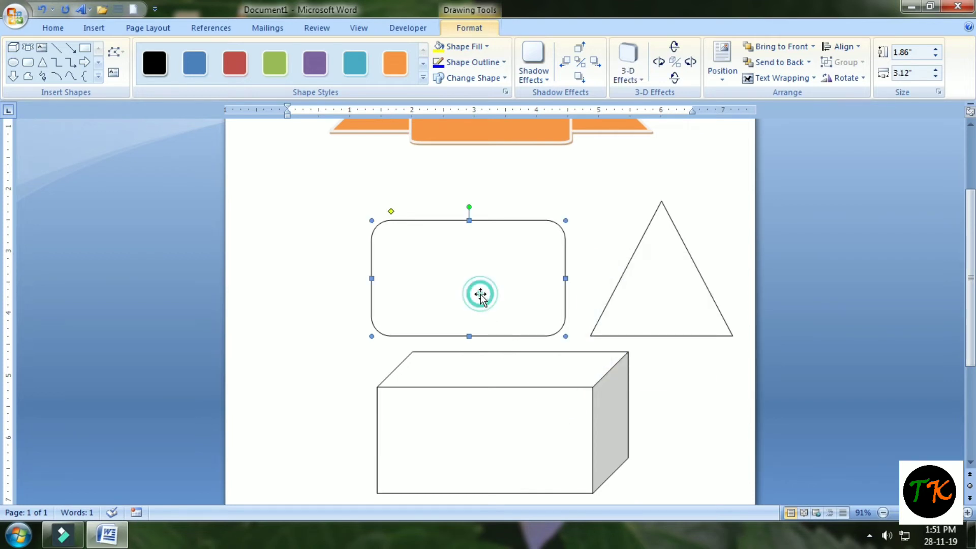
pyautogui.rightClick(481, 295)
pyautogui.click(528, 351)
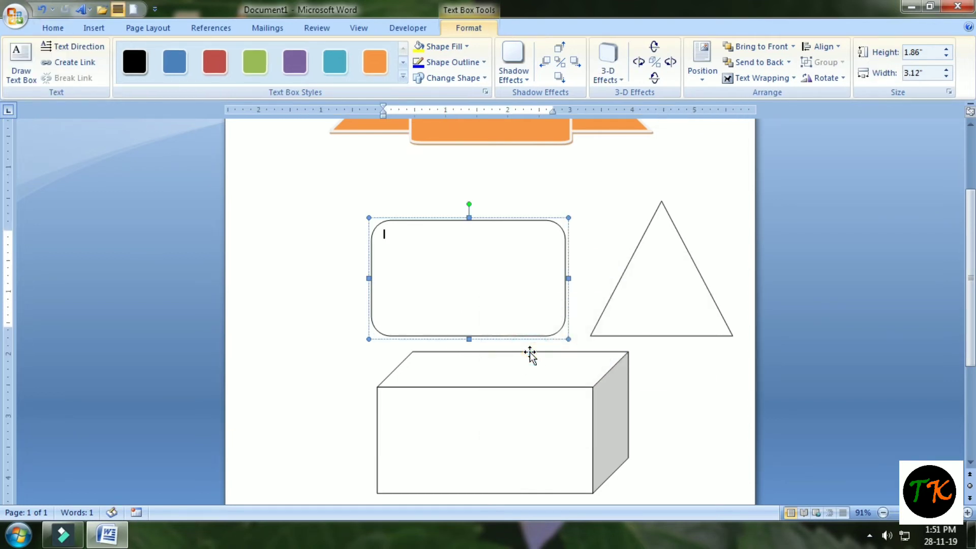
pyautogui.write('Sameer')
# Add the label Sameer to the triangle, replacing the misspelled first attempt
pyautogui.click(656, 294)
pyautogui.rightClick(659, 299)
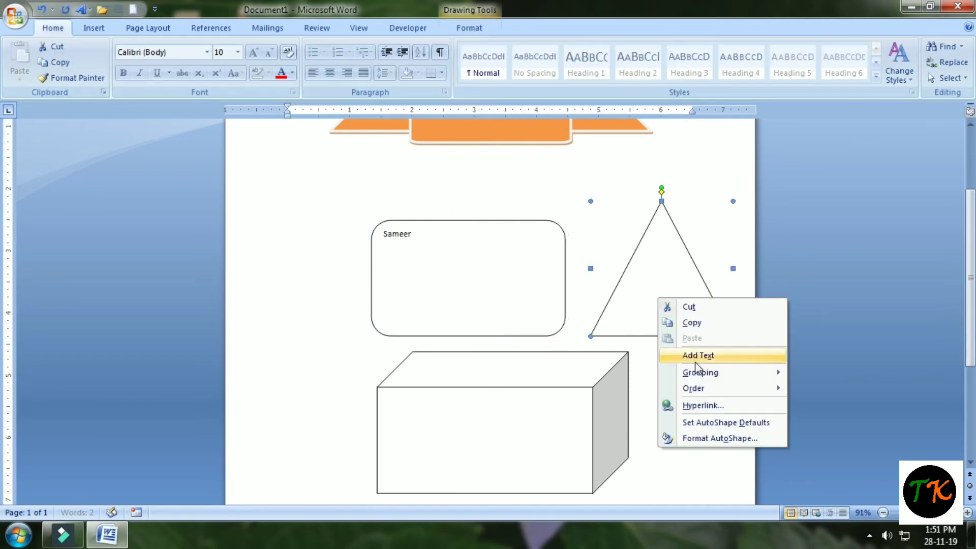
pyautogui.click(694, 357)
pyautogui.write('sm')
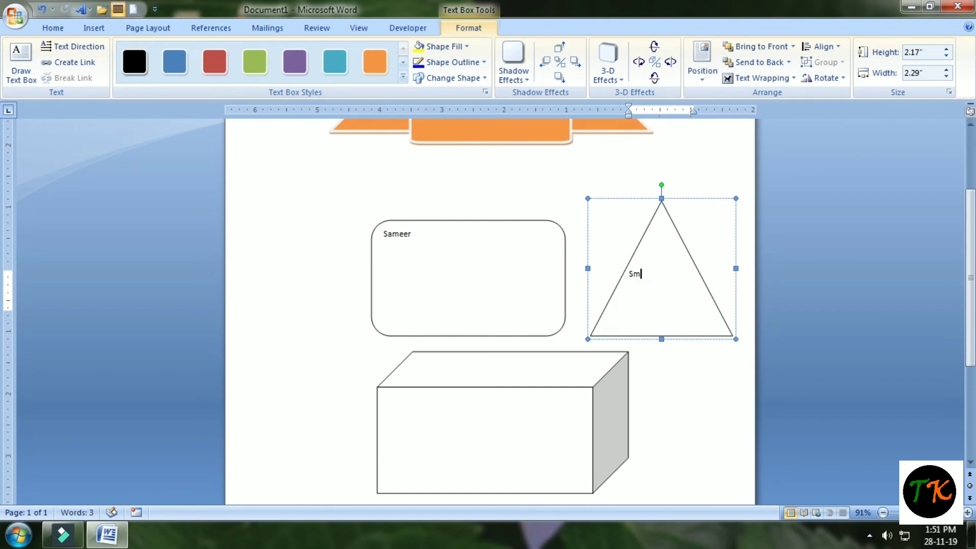
pyautogui.click(505, 419)
pyautogui.rightClick(505, 419)
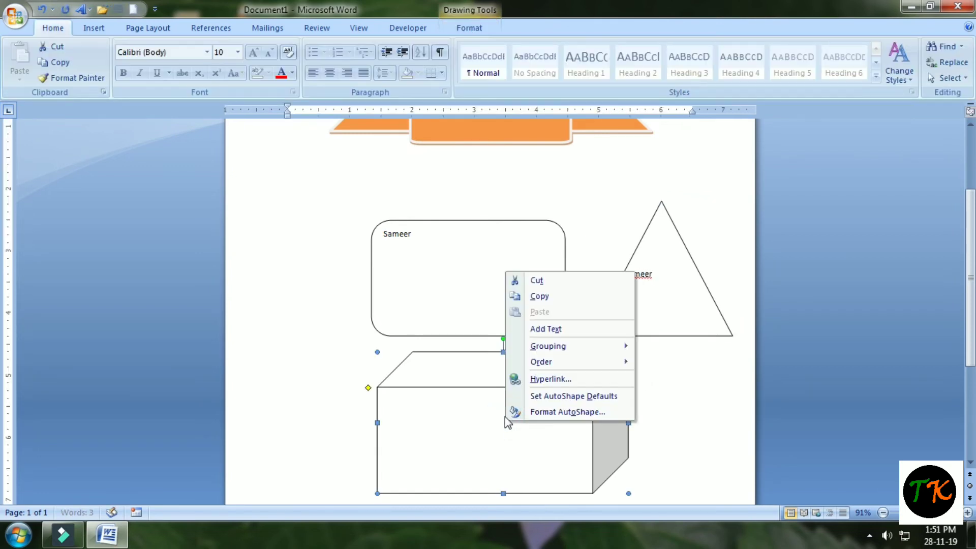
pyautogui.click(487, 446)
pyautogui.click(656, 289)
pyautogui.click(654, 273)
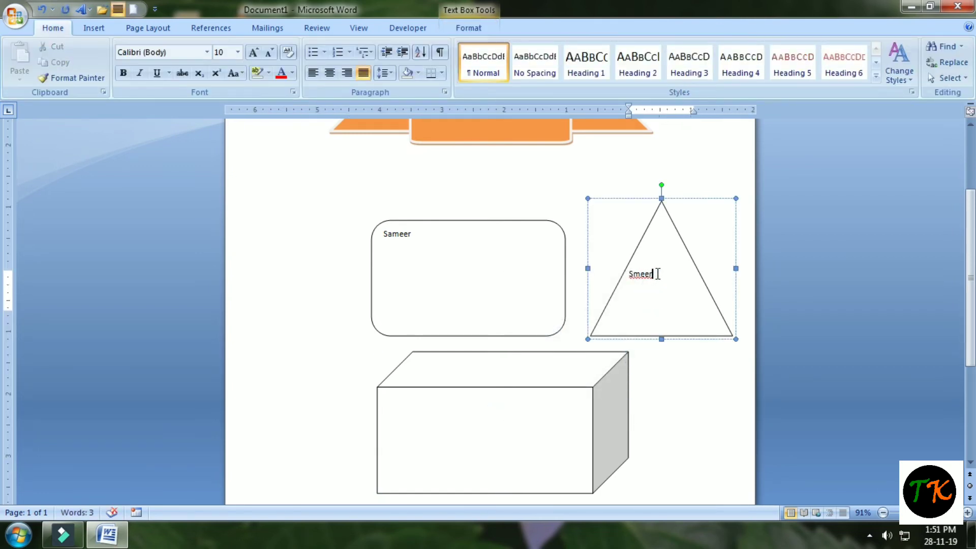
pyautogui.moveTo(656, 273); pyautogui.dragTo(631, 274)
pyautogui.write('Sameer')
# Add the label Sameer to the cube
pyautogui.click(525, 413)
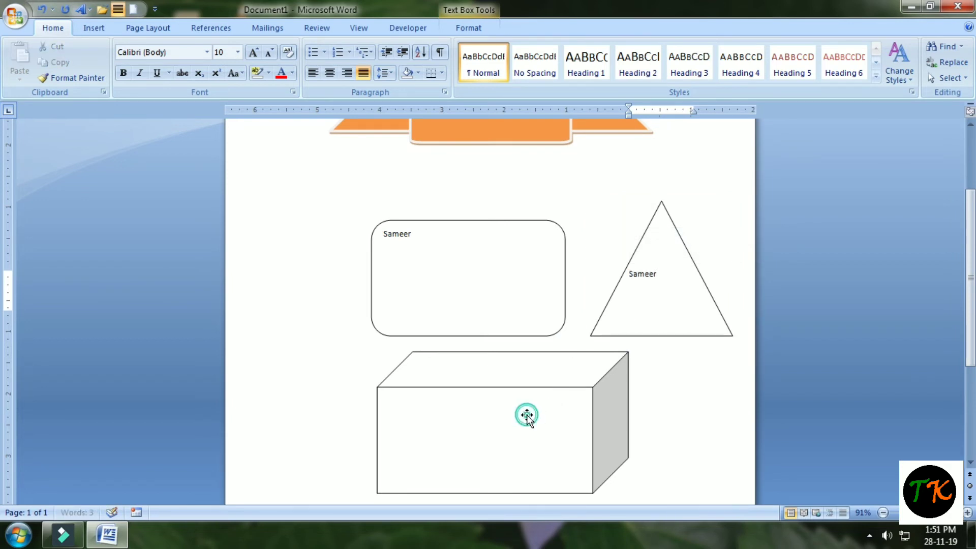
pyautogui.rightClick(526, 417)
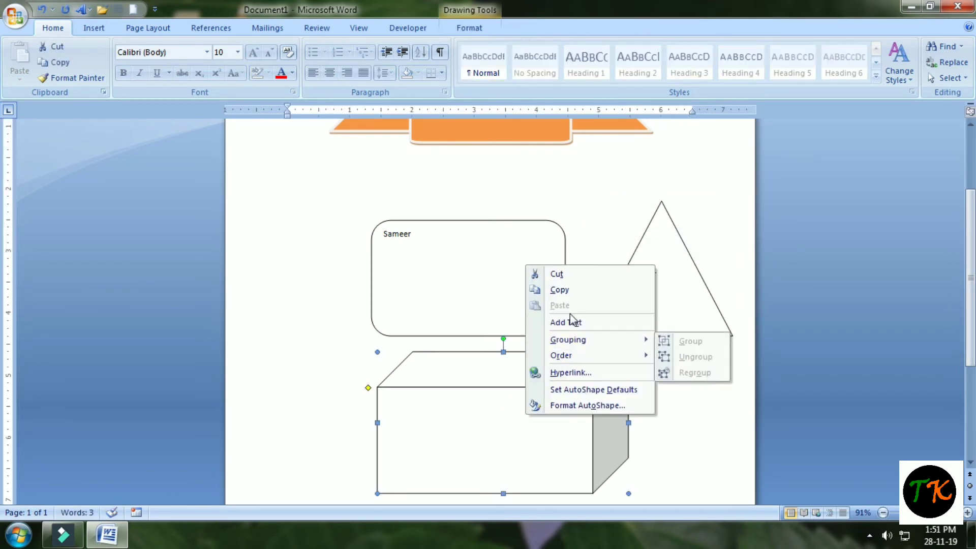
pyautogui.click(565, 322)
pyautogui.write('Sameer')
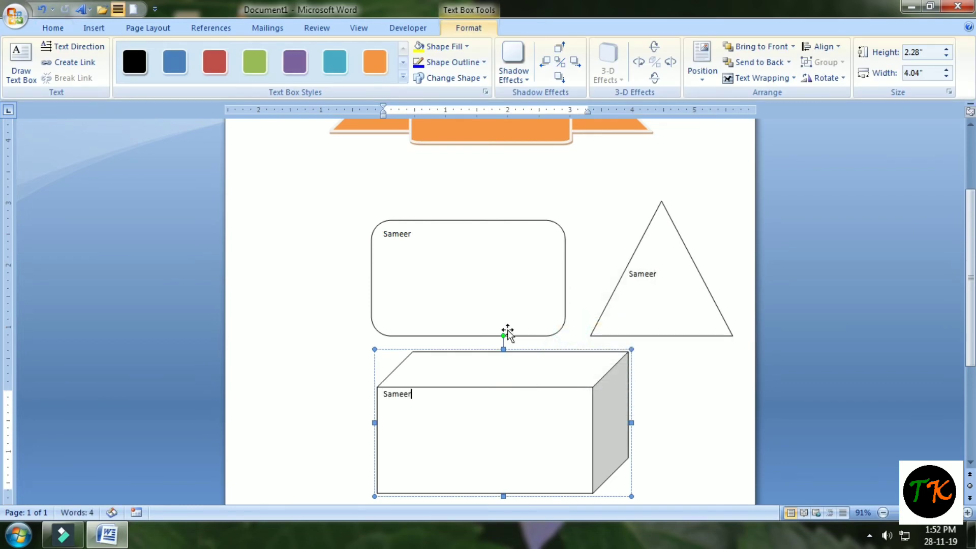
# Give the rectangle a purple, the triangle a light orange and the cube a green gradient style
pyautogui.click(499, 273)
pyautogui.click(402, 77)
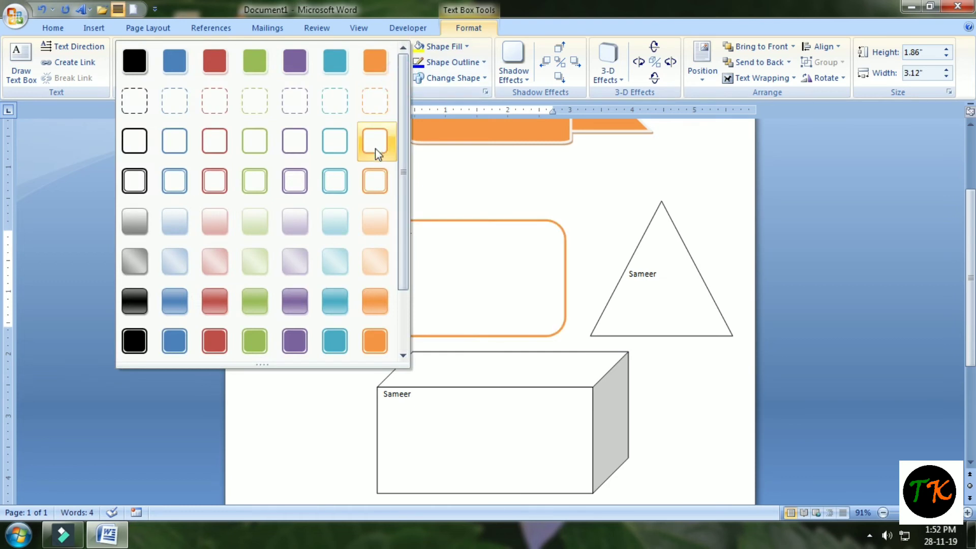
pyautogui.click(302, 304)
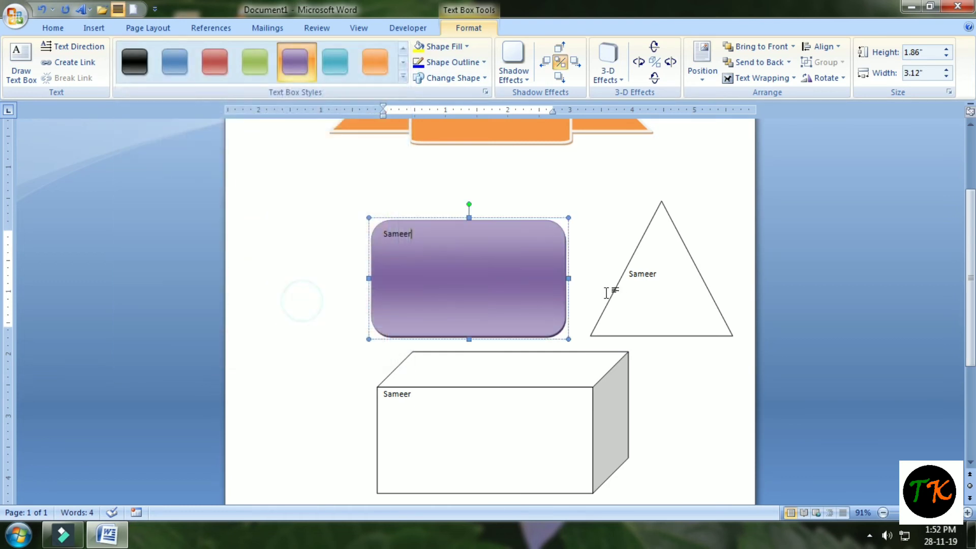
pyautogui.click(620, 290)
pyautogui.click(403, 78)
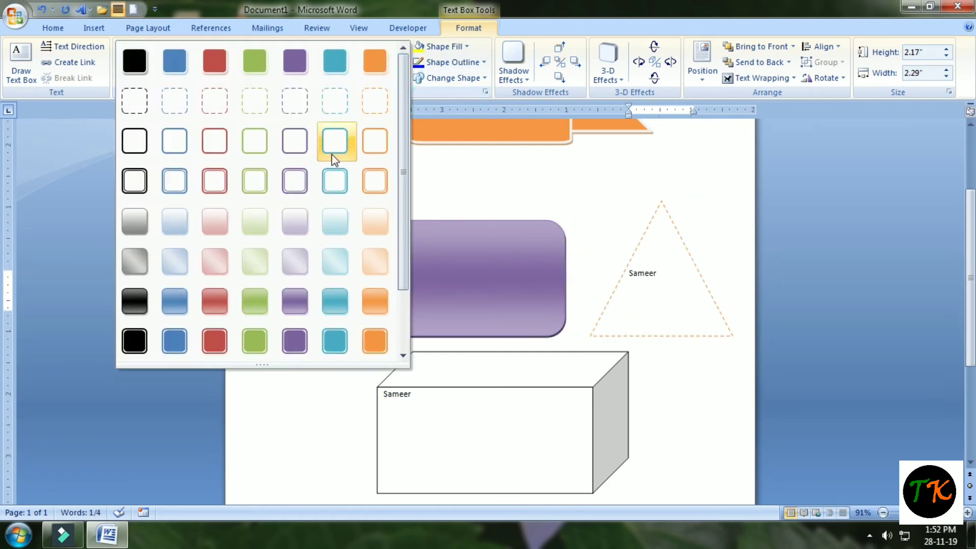
pyautogui.click(374, 262)
pyautogui.click(501, 417)
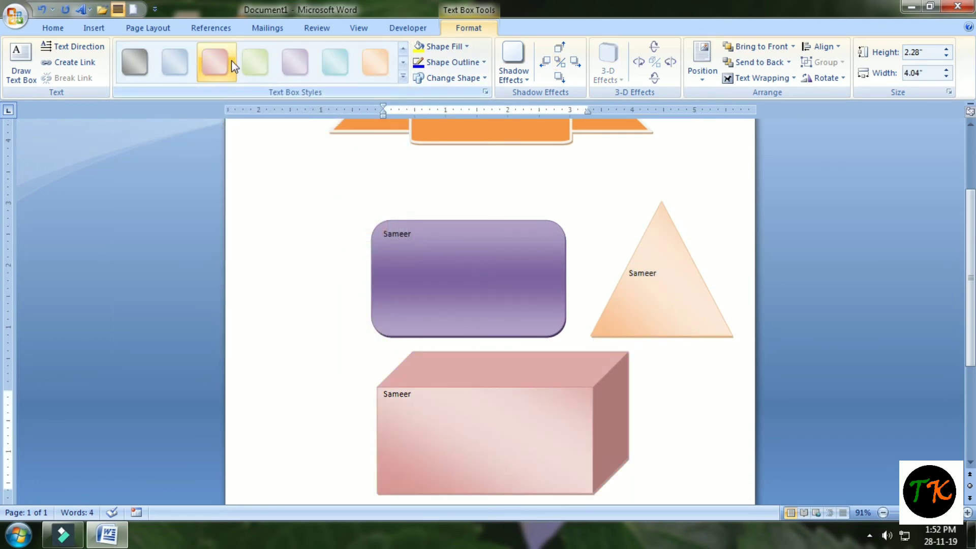
pyautogui.click(255, 61)
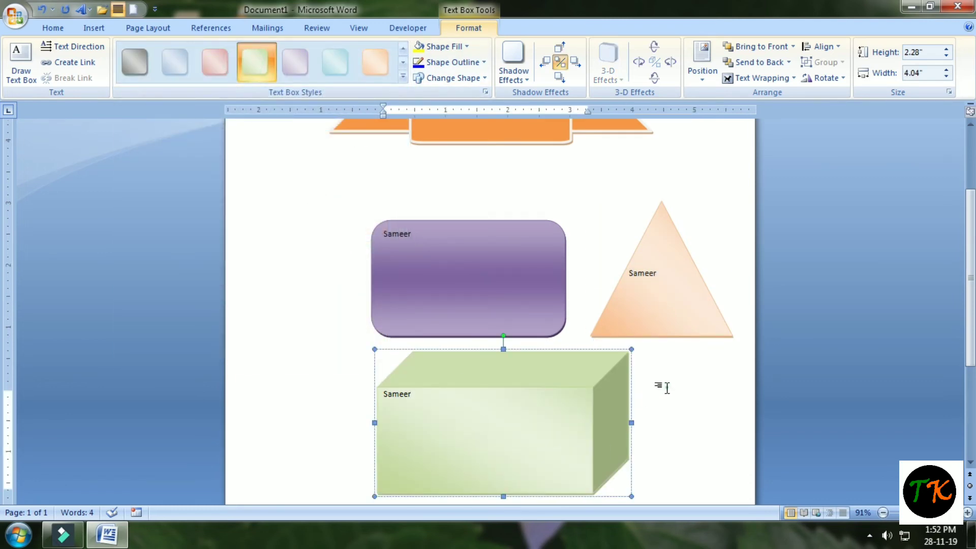
# Center the Sameer label inside the cube
pyautogui.click(660, 389)
pyautogui.scroll(-3, 620, 386)
pyautogui.scroll(-3, 559, 345)
pyautogui.click(460, 273)
pyautogui.hotkey('ctrl', 'a')
pyautogui.click(329, 72)
pyautogui.click(478, 149)
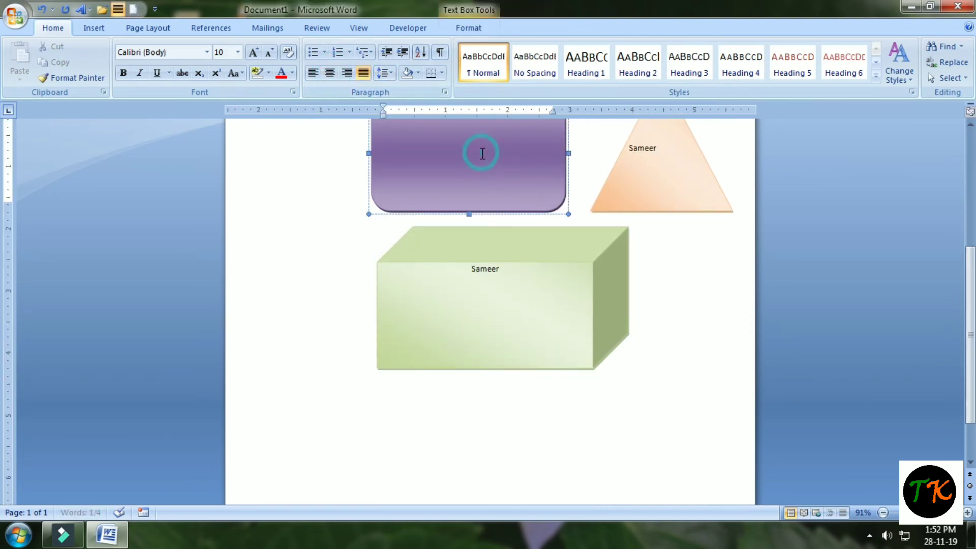
# Center the Sameer labels in the purple rectangle and the triangle
pyautogui.hotkey('ctrl', 'a')
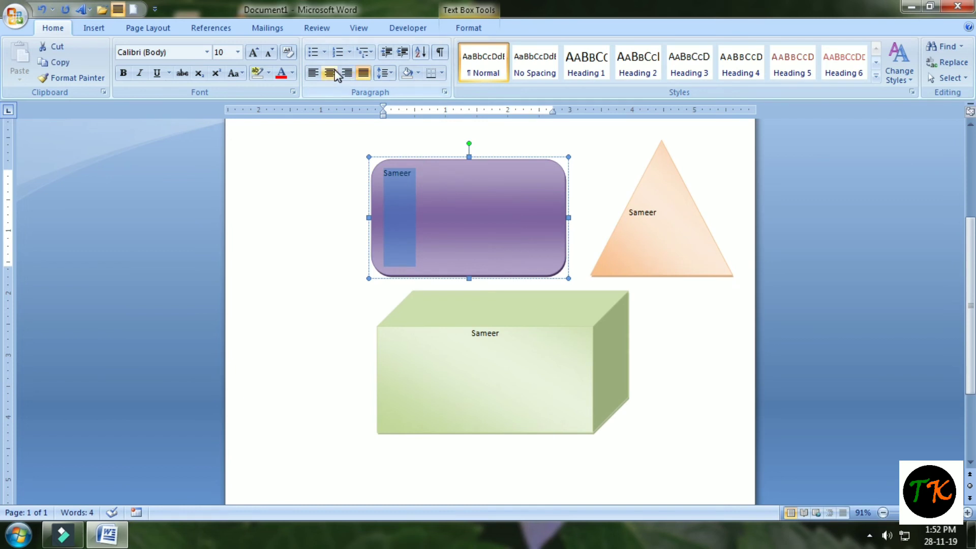
pyautogui.click(329, 73)
pyautogui.click(667, 231)
pyautogui.hotkey('ctrl', 'a')
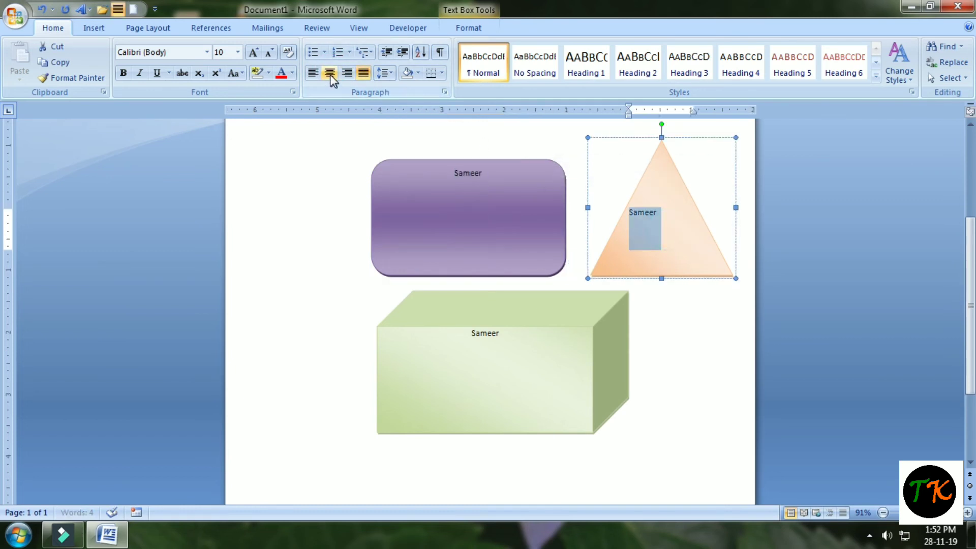
pyautogui.click(329, 73)
pyautogui.click(671, 367)
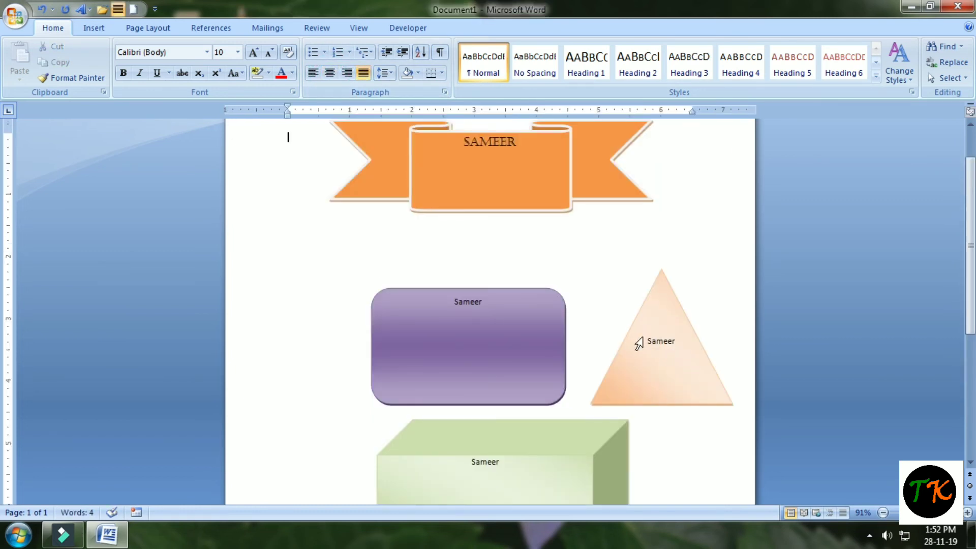
pyautogui.scroll(-2, 641, 340)
pyautogui.scroll(-3, 647, 336)
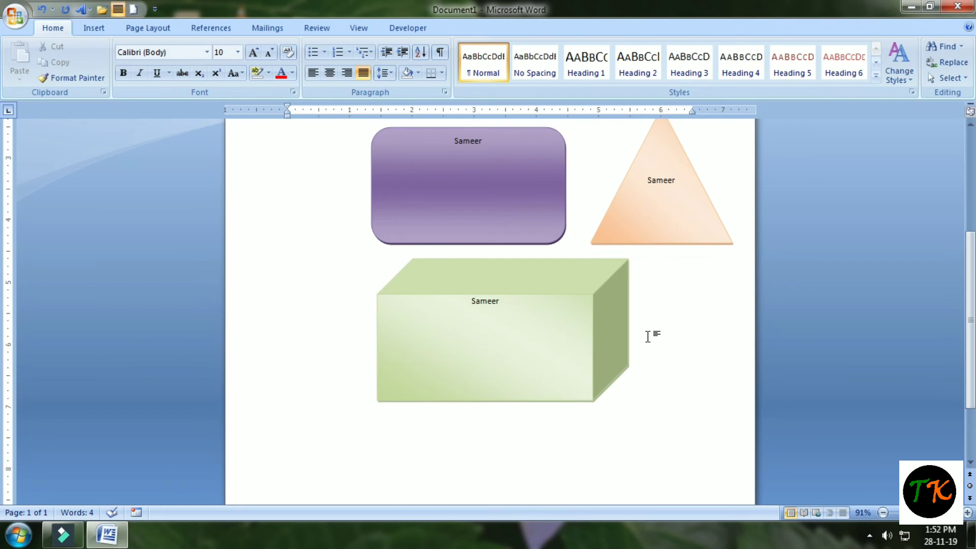
pyautogui.click(514, 151)
pyautogui.hotkey('ctrl', 'a')
pyautogui.click(330, 75)
pyautogui.click(329, 75)
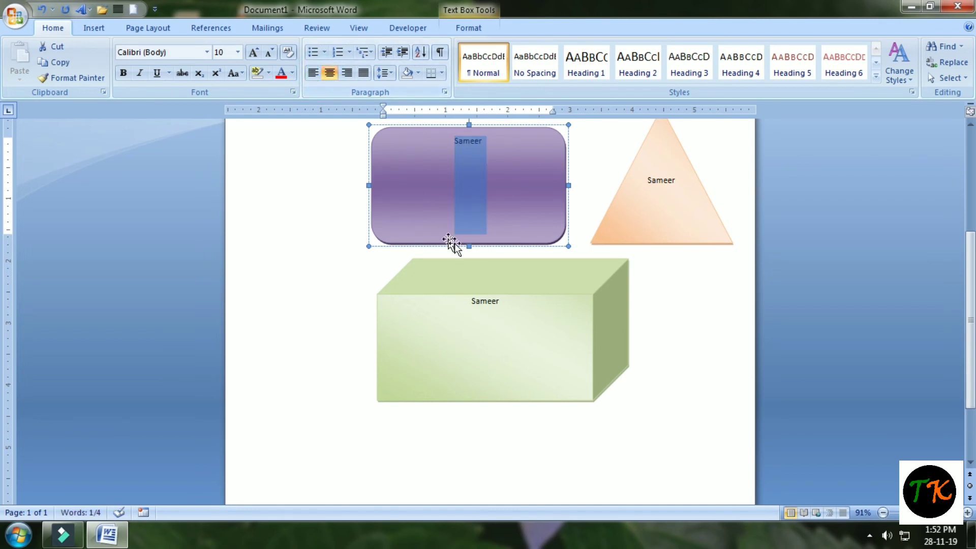
# Push the labels in the rectangle, triangle and cube down with line breaks
pyautogui.click(504, 299)
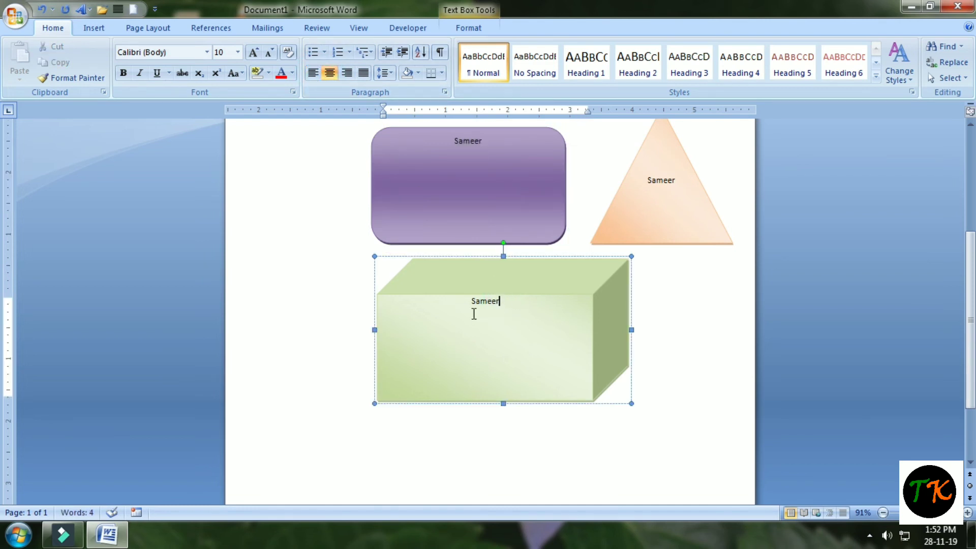
pyautogui.click(446, 145)
pyautogui.press('Return')
pyautogui.press('Return')
pyautogui.click(646, 180)
pyautogui.press('Return')
pyautogui.click(469, 304)
pyautogui.press('Return')
pyautogui.press('Return')
pyautogui.click(733, 320)
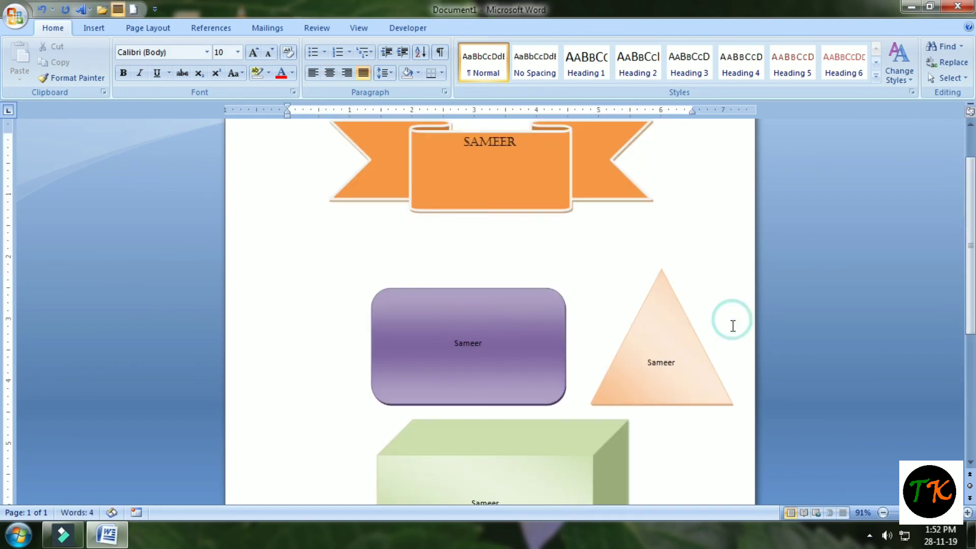
# Add one line break before SAMEER in the orange banner to lower it
pyautogui.scroll(-2, 730, 310)
pyautogui.scroll(3, 711, 295)
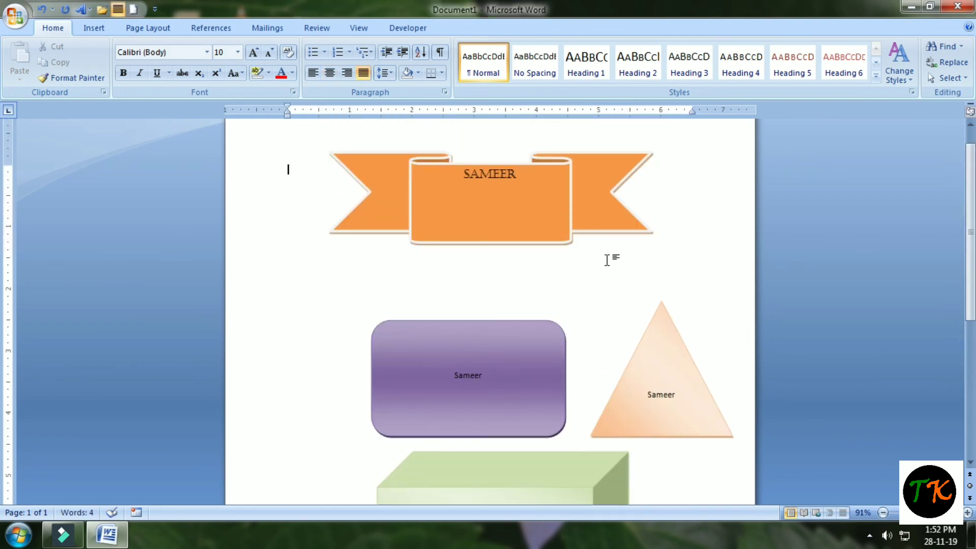
pyautogui.click(456, 188)
pyautogui.press('Return')
pyautogui.scroll(-2, 640, 313)
pyautogui.scroll(2, 662, 315)
pyautogui.scroll(-1, 671, 295)
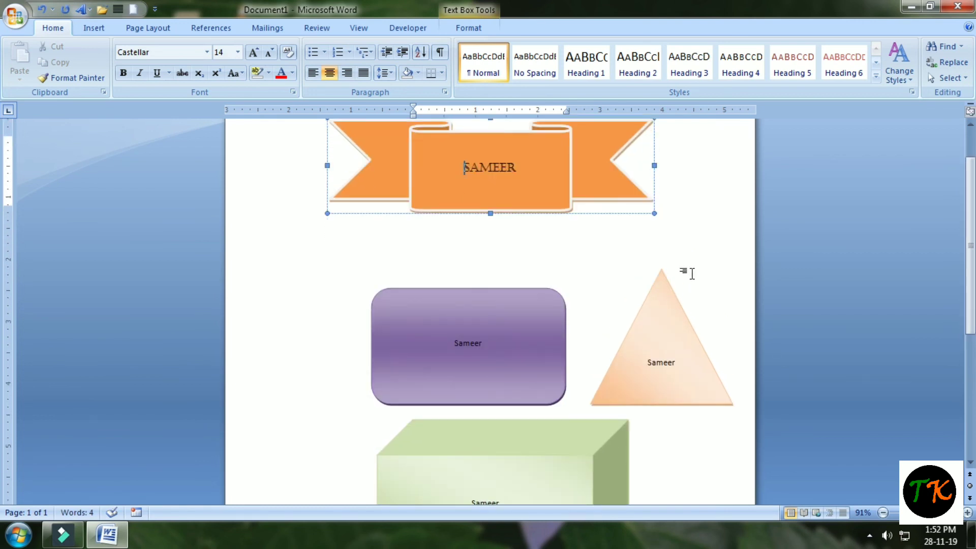
pyautogui.click(700, 247)
pyautogui.scroll(-1, 703, 251)
pyautogui.scroll(1, 703, 252)
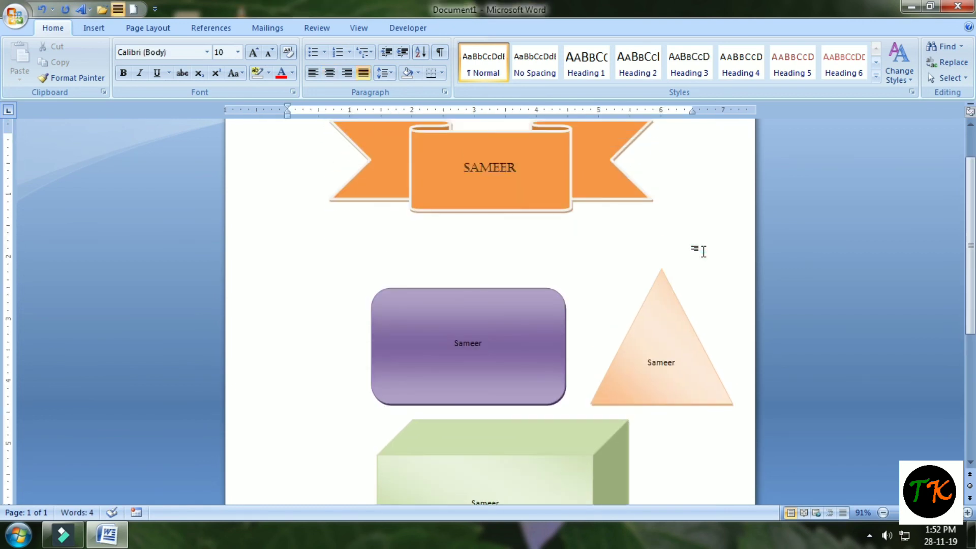